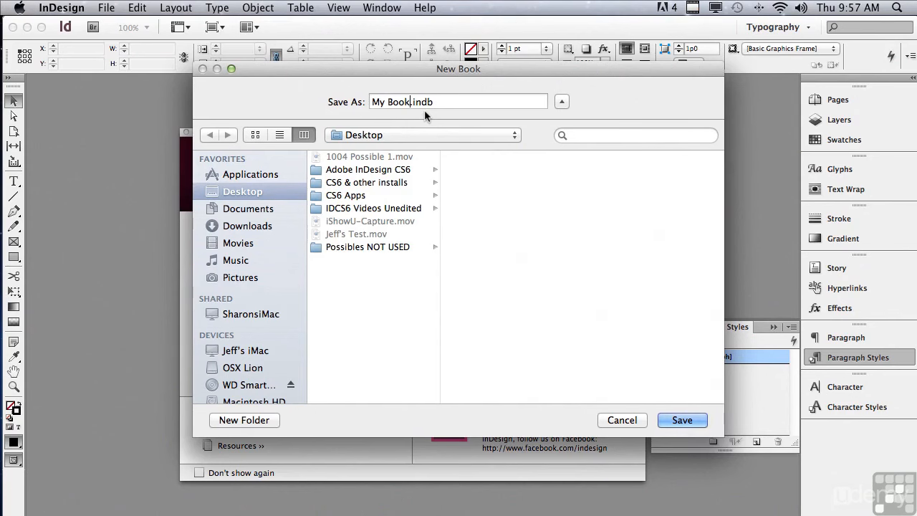
Step: Save the new book file as My Book.indb on the Desktop
click(389, 134)
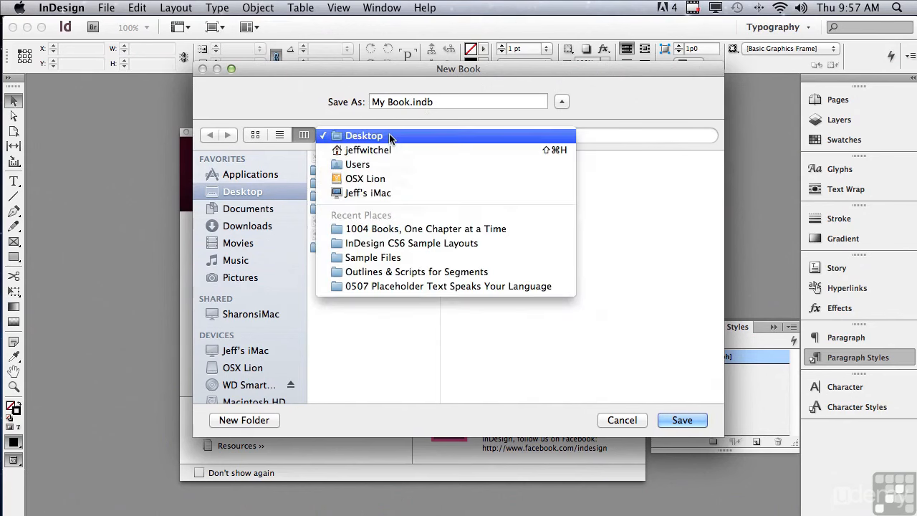
click(389, 134)
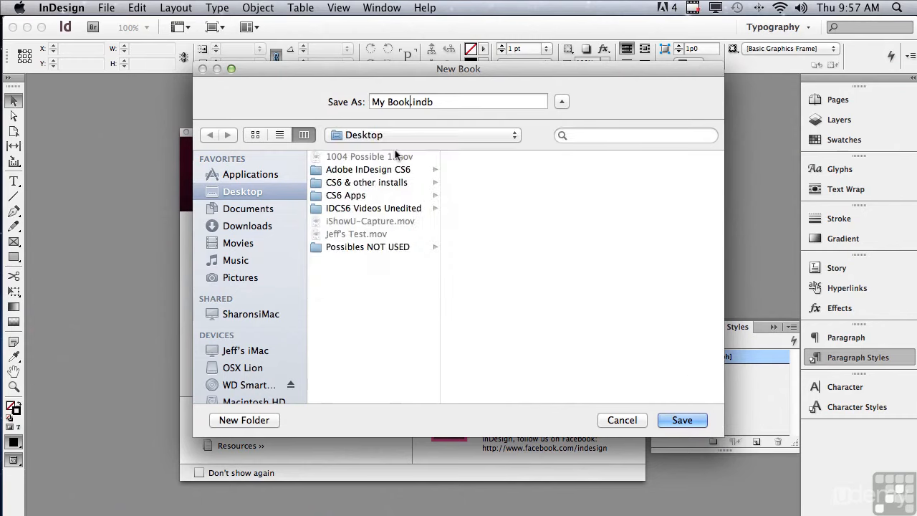
click(673, 422)
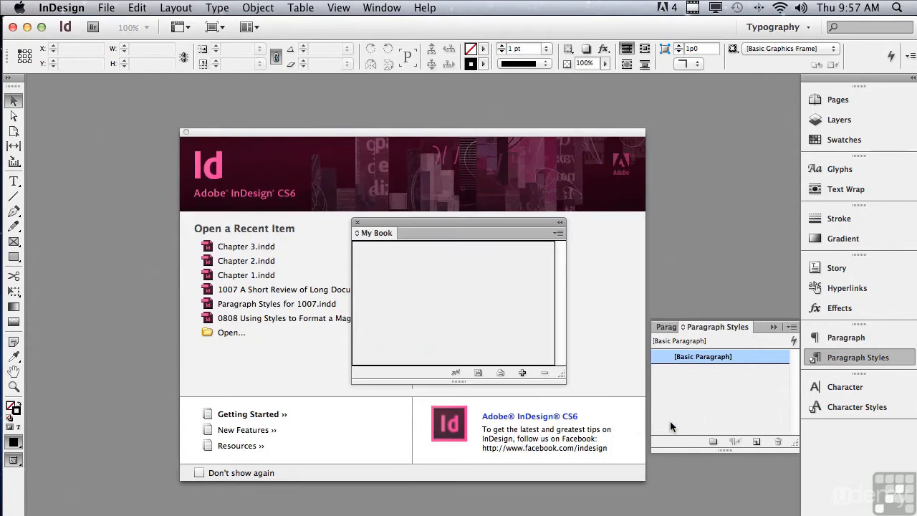
Step: Add Chapter 1.indd, Chapter 2.indd and Chapter 3.indd from the folder "1004 Books, One Chapter at a Time" to the book
click(522, 373)
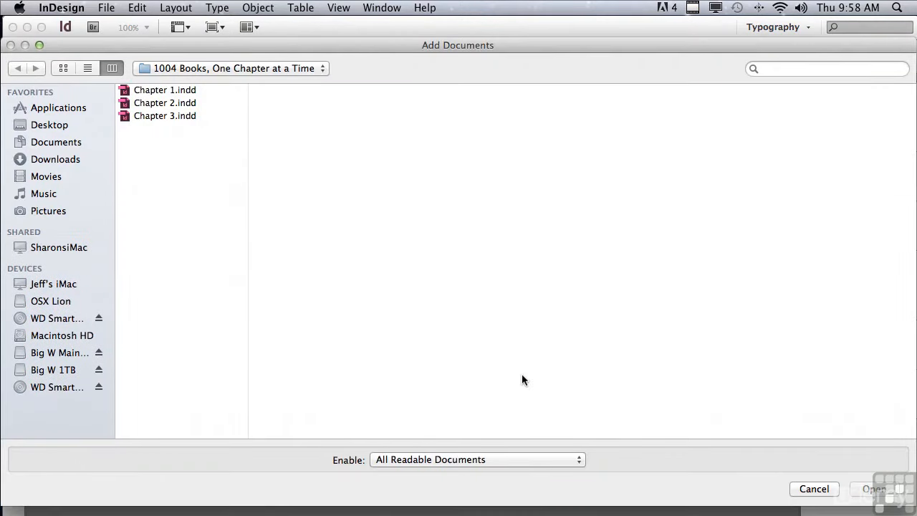
click(201, 70)
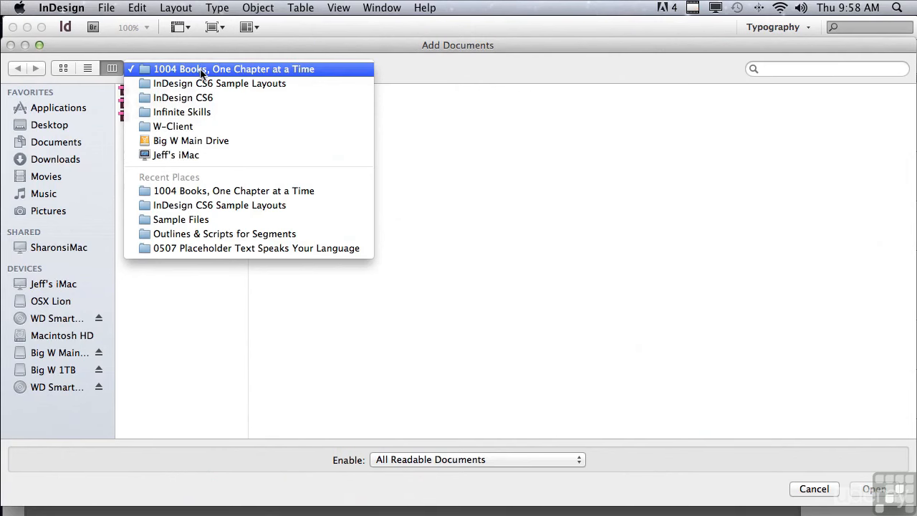
click(200, 70)
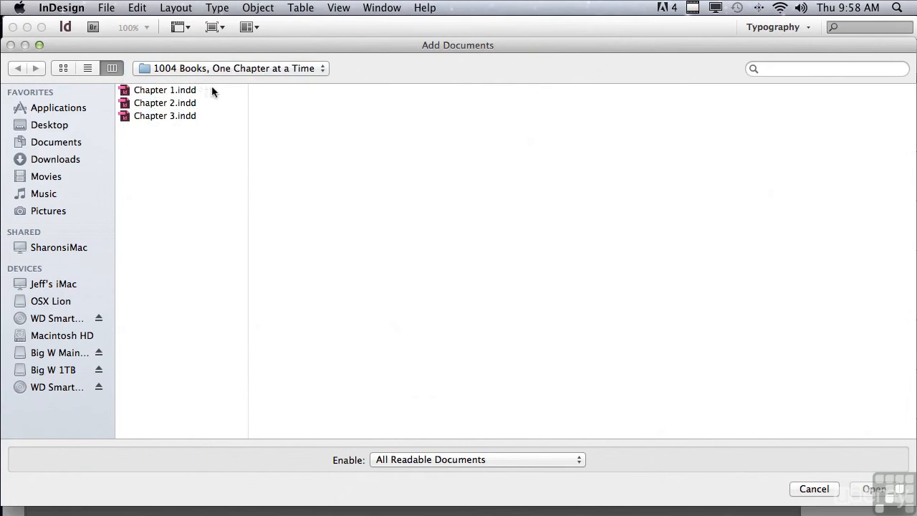
click(218, 91)
shift+click(218, 106)
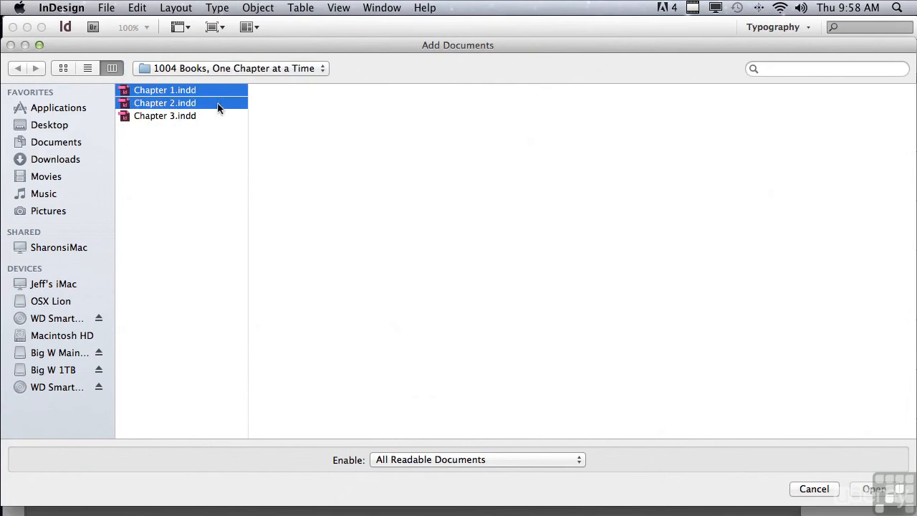
shift+click(218, 117)
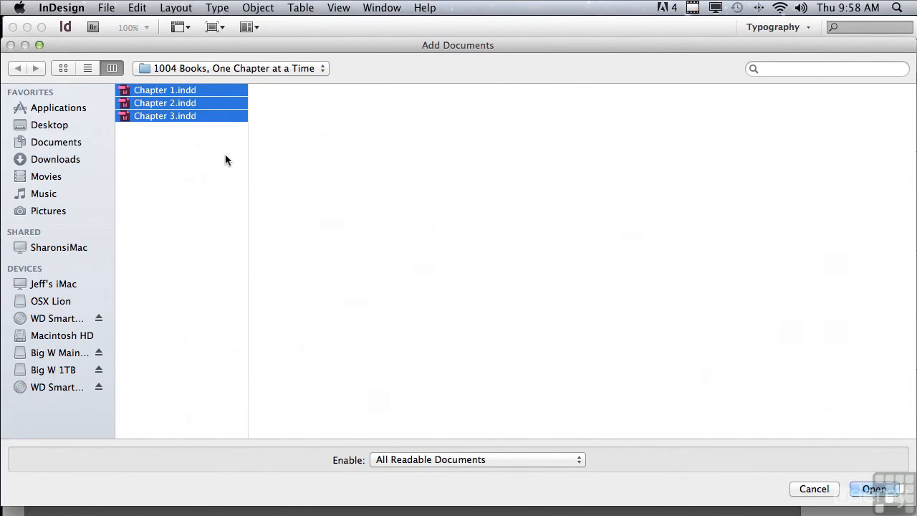
click(872, 490)
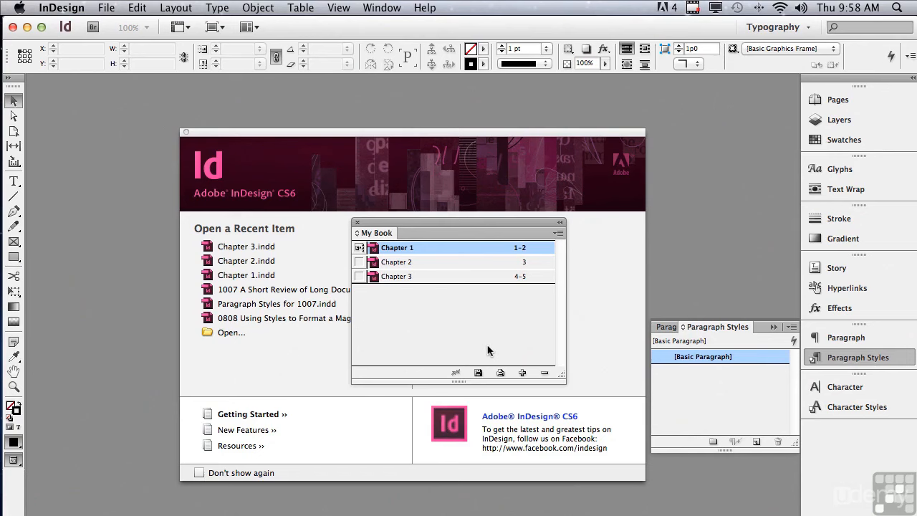
Step: Open all three chapter documents from the book and compare their heading and text formatting, ending on Chapter 1
double_click(397, 248)
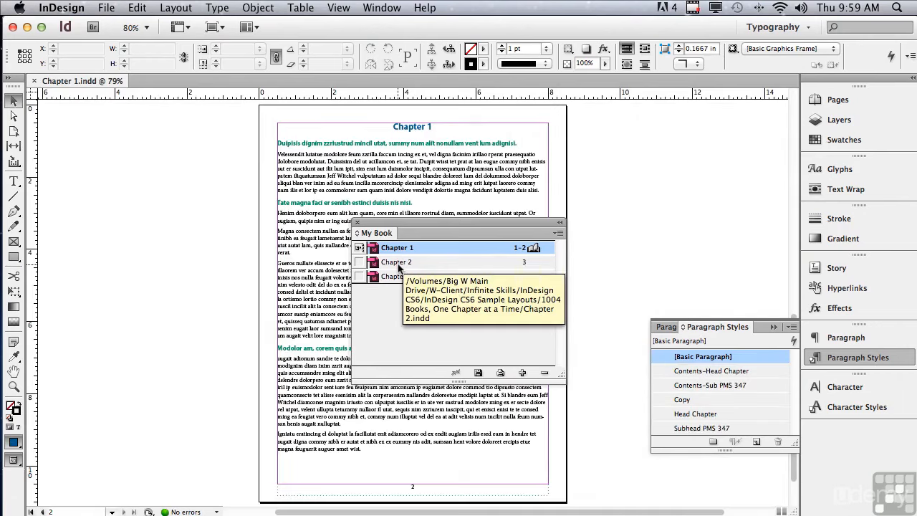
double_click(399, 262)
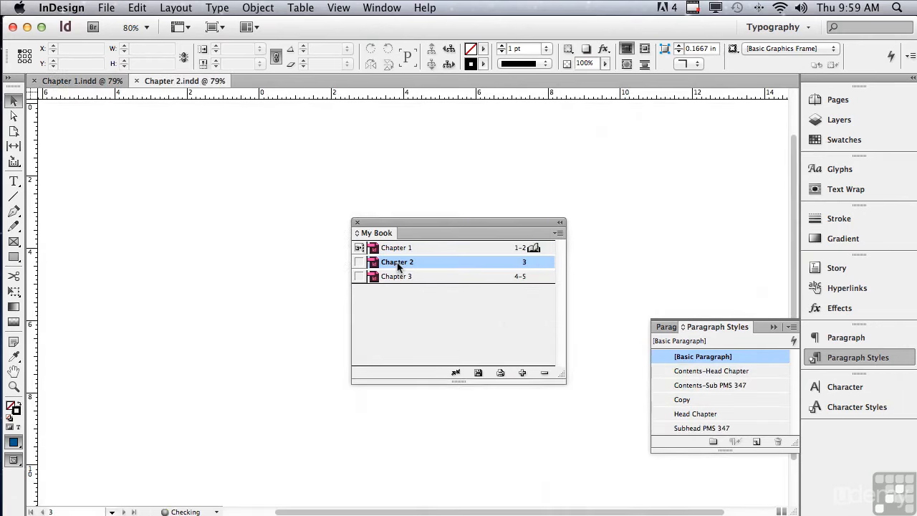
click(398, 277)
double_click(398, 277)
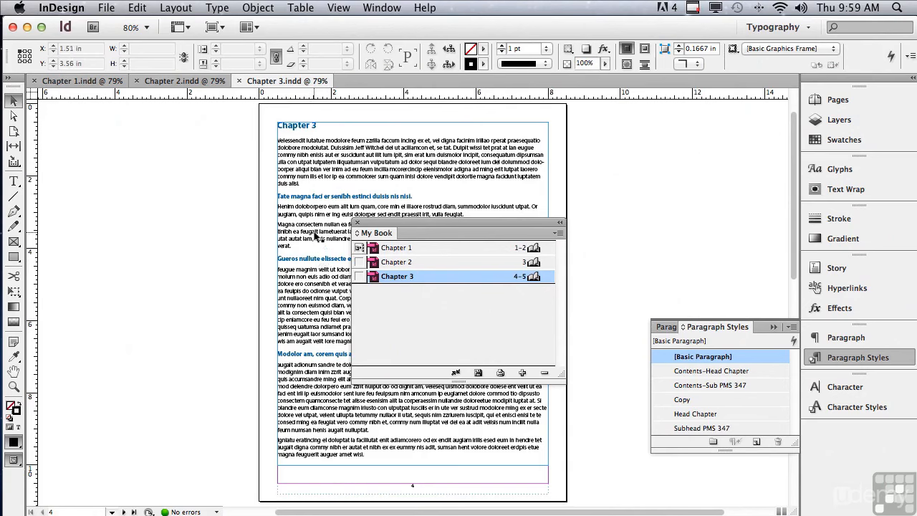
double_click(388, 262)
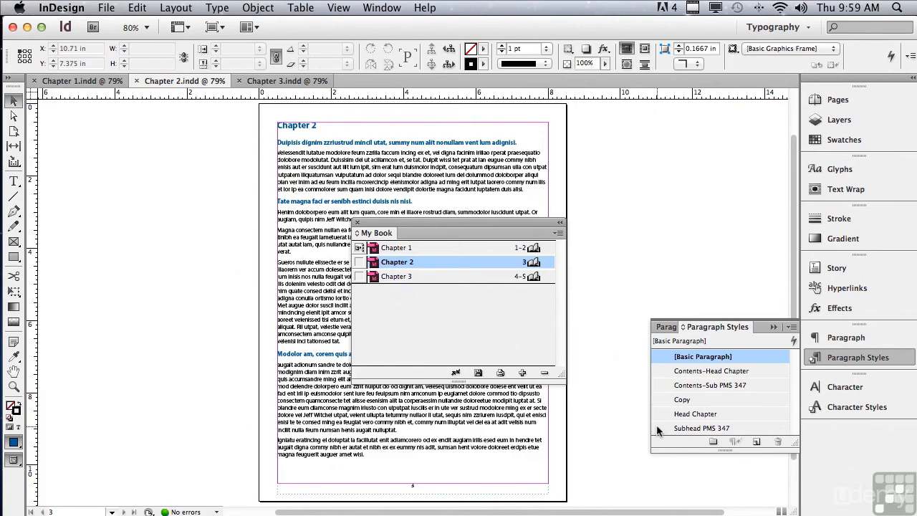
double_click(417, 248)
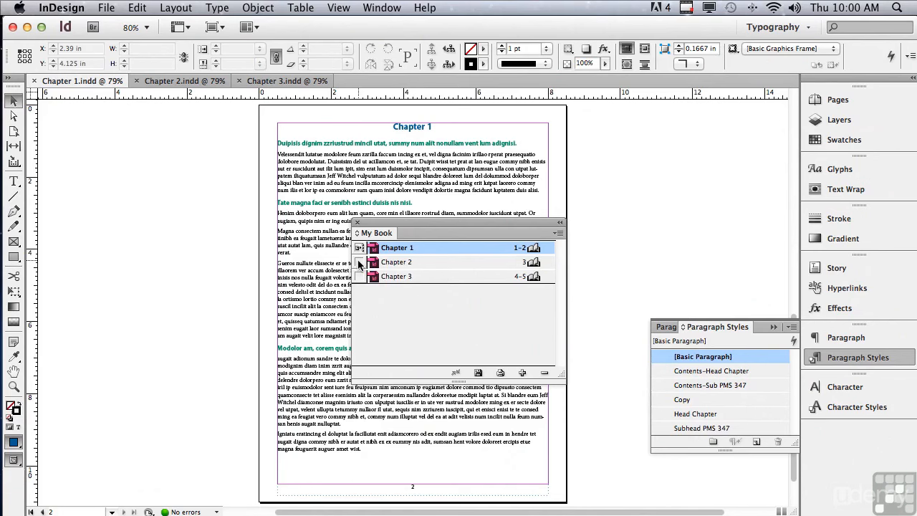
Step: Try Chapter 2 as the style source, set it back to Chapter 1, and synchronize Chapter 2 with it
click(359, 263)
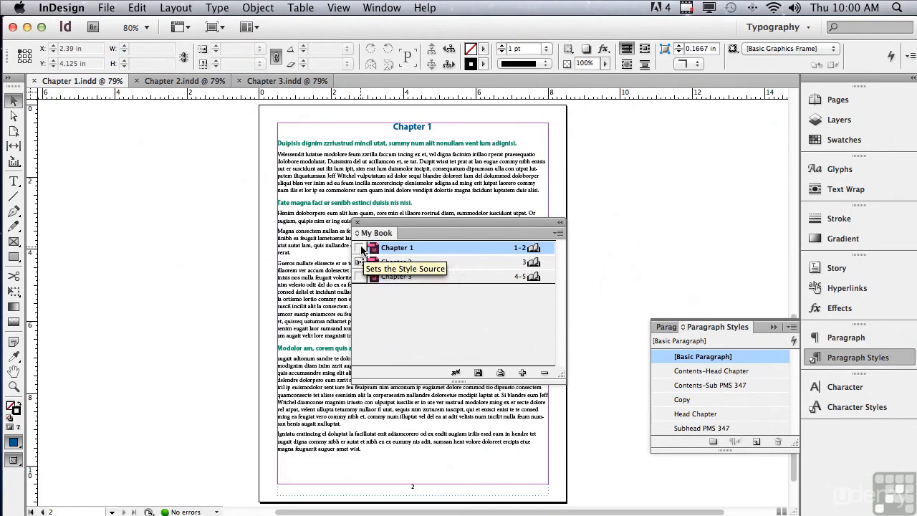
click(360, 248)
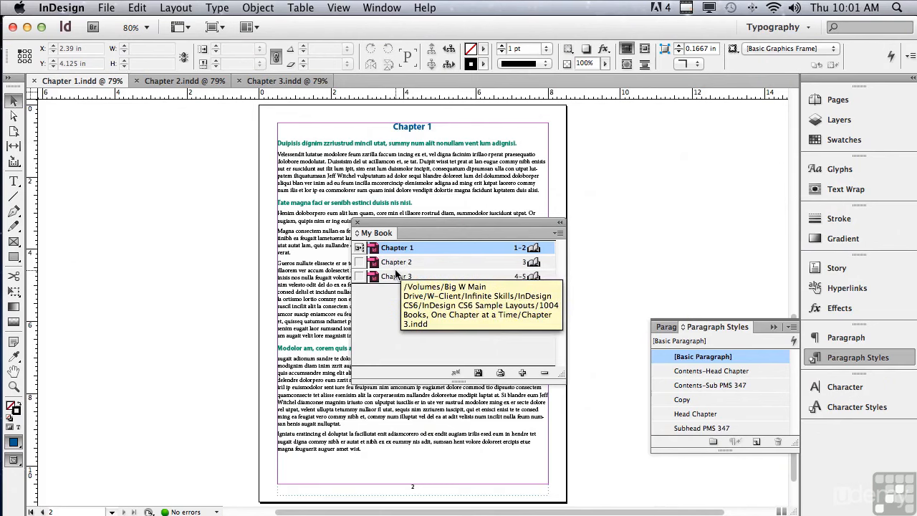
click(398, 264)
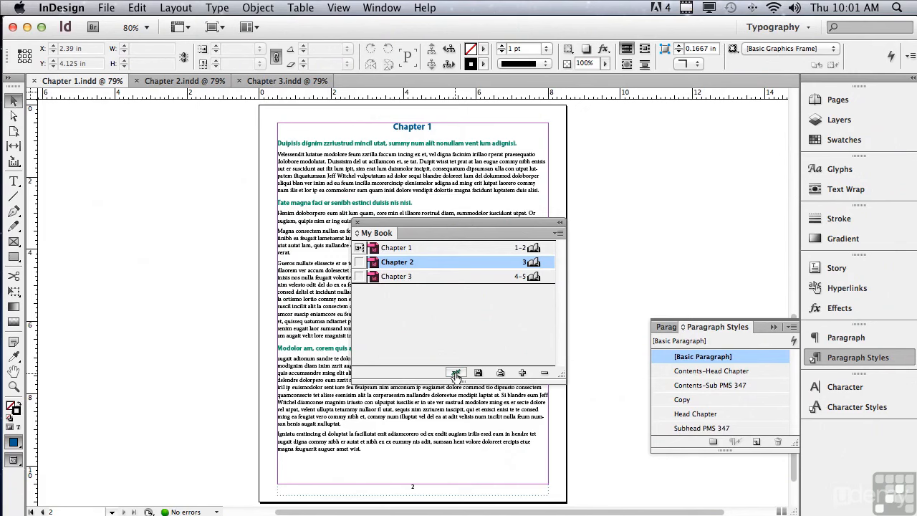
click(455, 373)
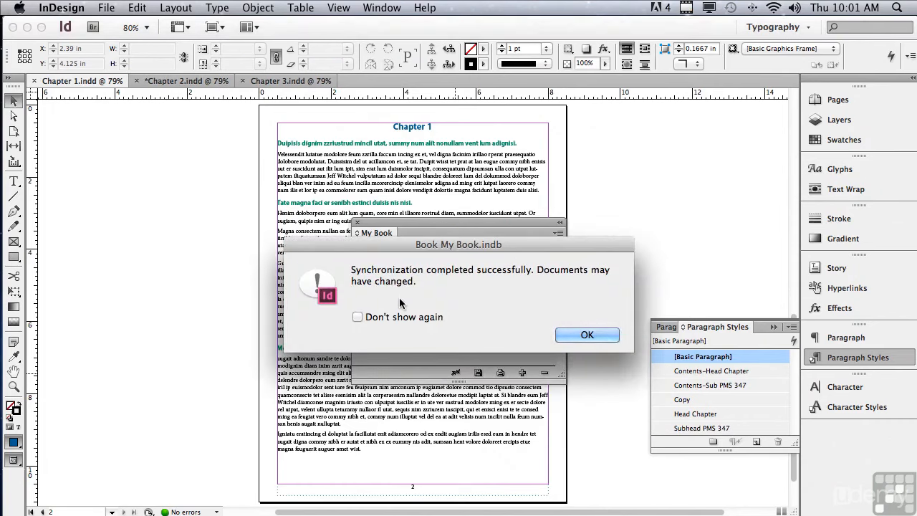
click(561, 336)
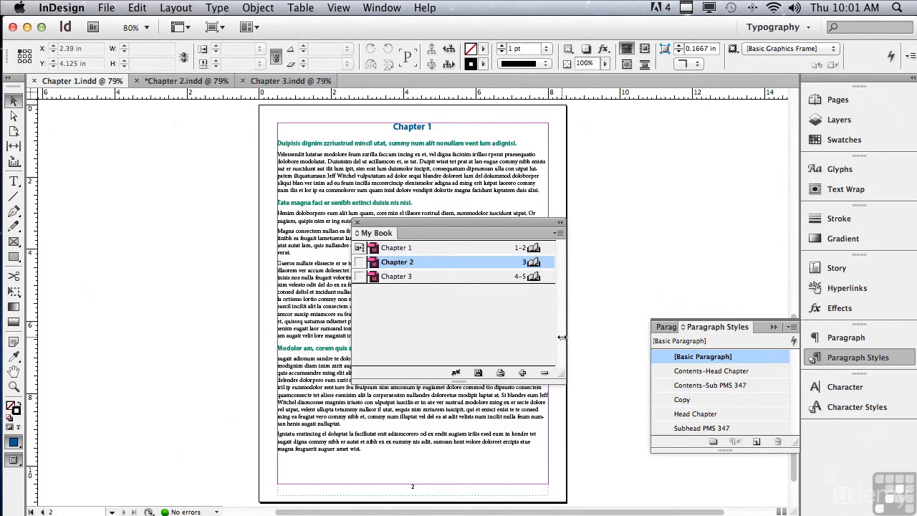
Step: Synchronize Chapter 3 with the book's style source and dismiss the completion message
click(402, 279)
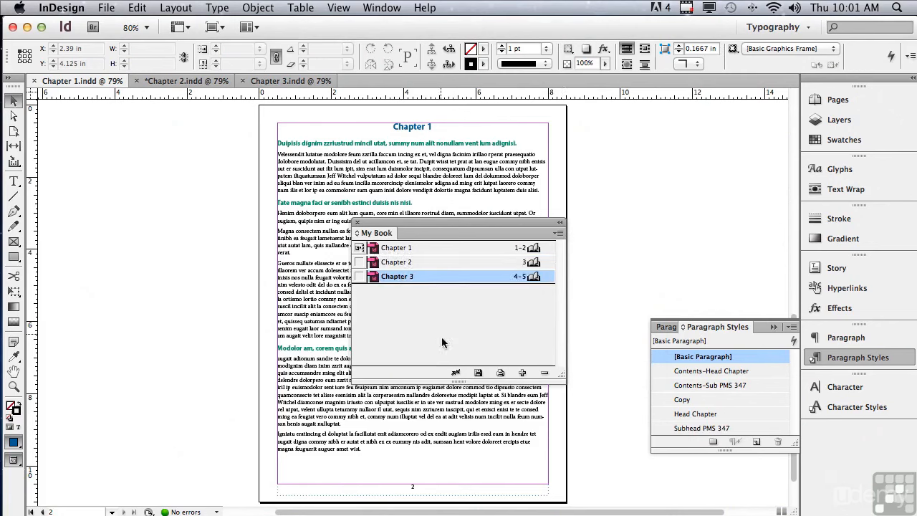
click(456, 373)
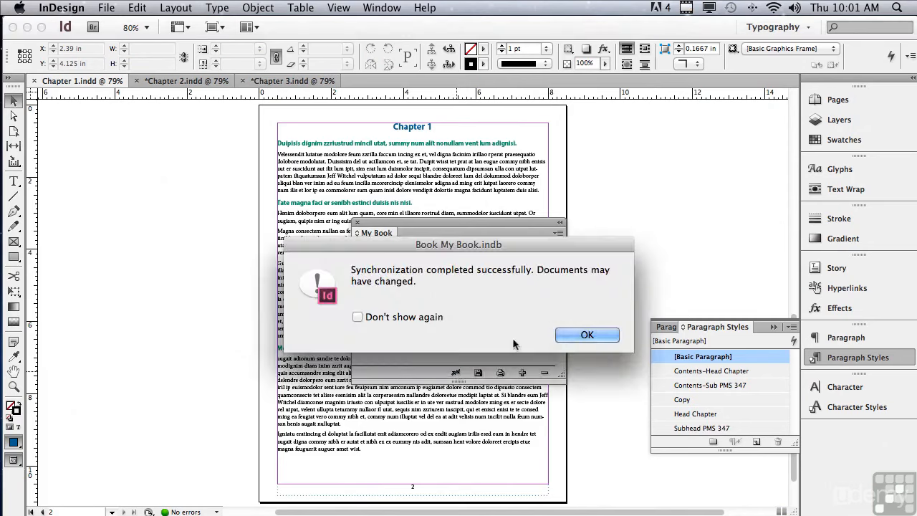
key(Return)
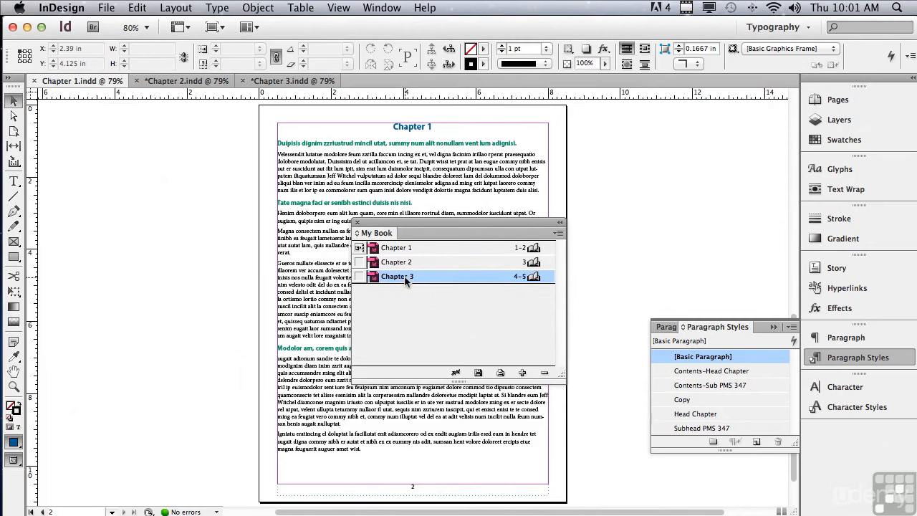
Step: Examine the synchronized formatting in Chapter 2 and Chapter 3 against Chapter 1
mouse_move(407, 280)
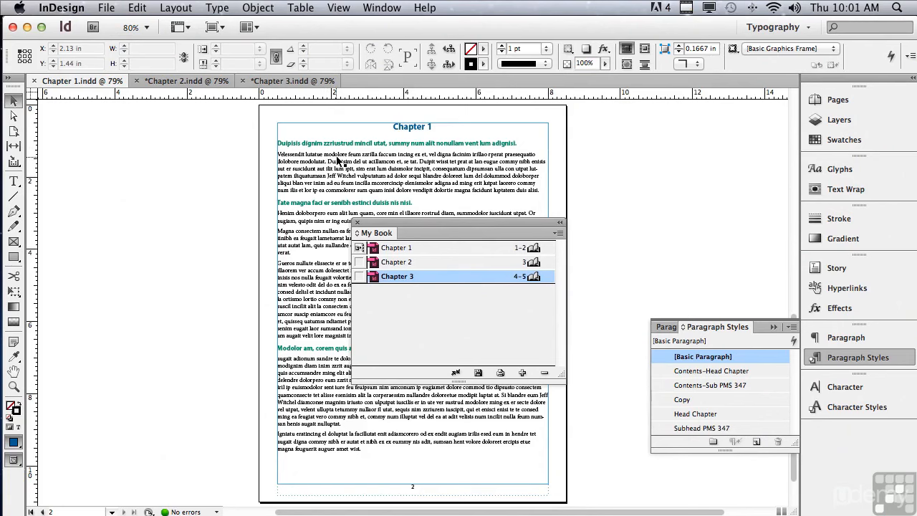
double_click(397, 263)
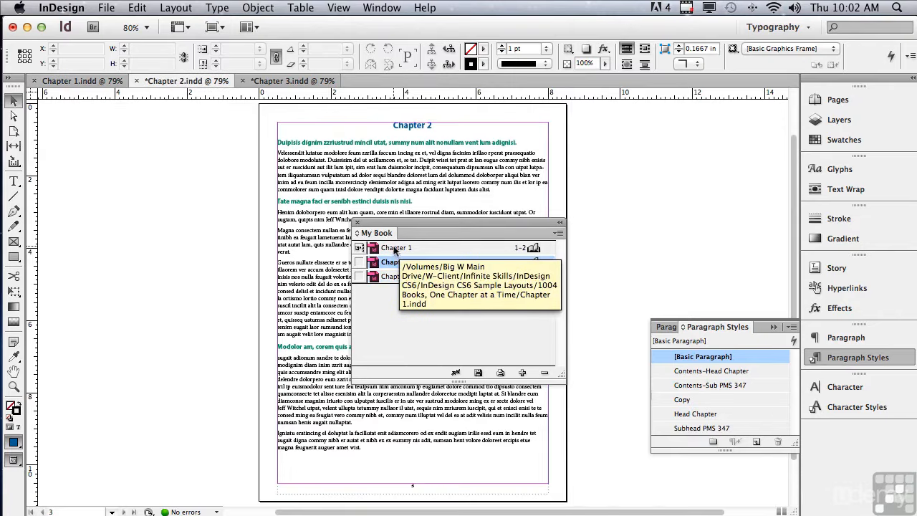
double_click(393, 248)
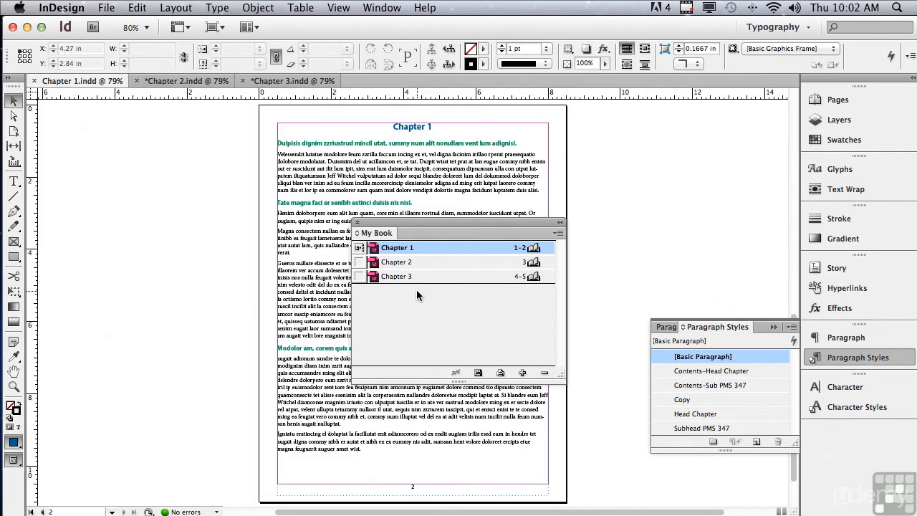
click(398, 277)
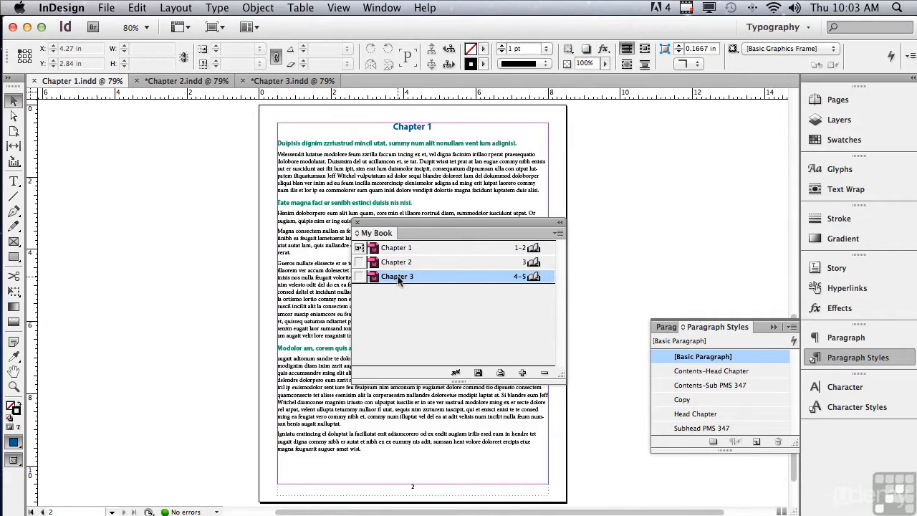
double_click(397, 277)
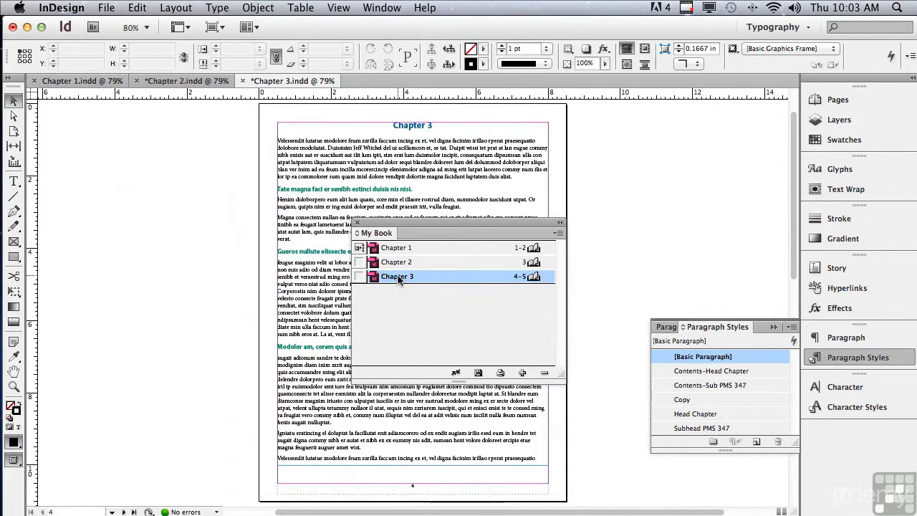
Step: Move Chapter 3 ahead of Chapter 2 in the book and check the page number at the foot of its first page
drag(399, 279, 398, 249)
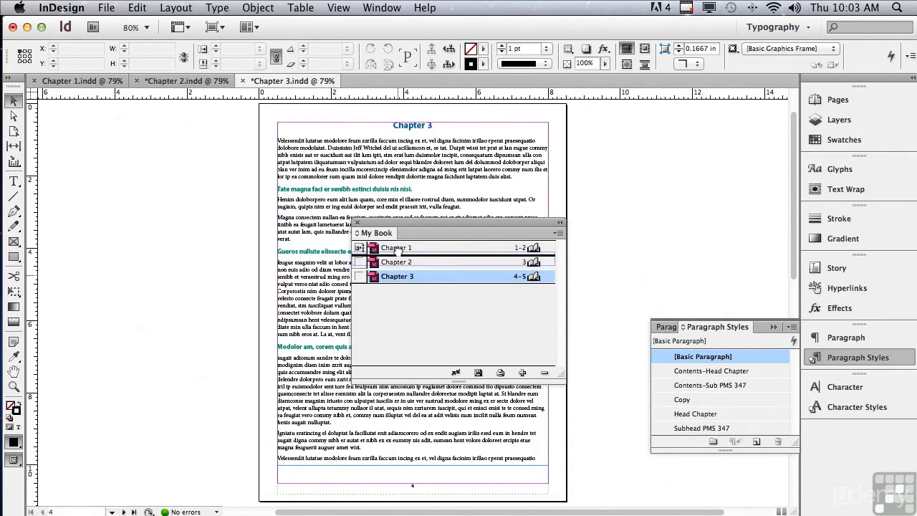
drag(398, 251, 398, 253)
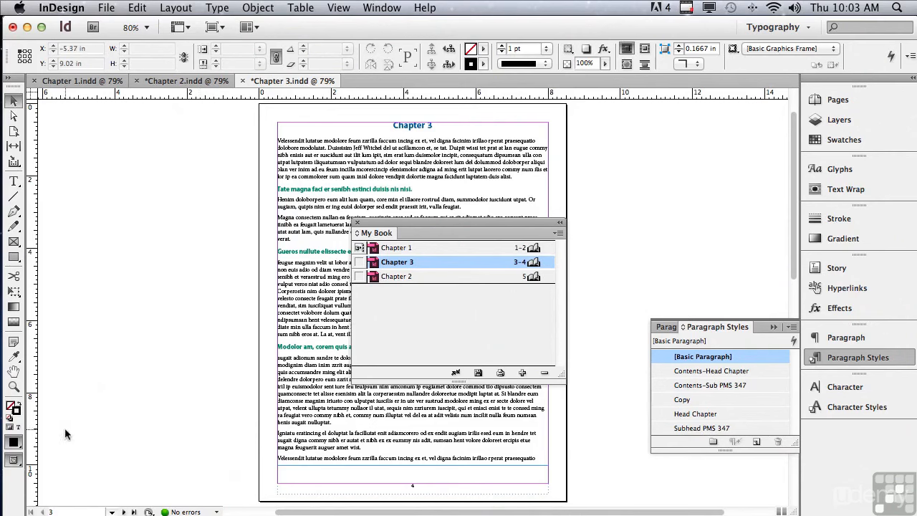
click(12, 387)
drag(250, 404, 584, 483)
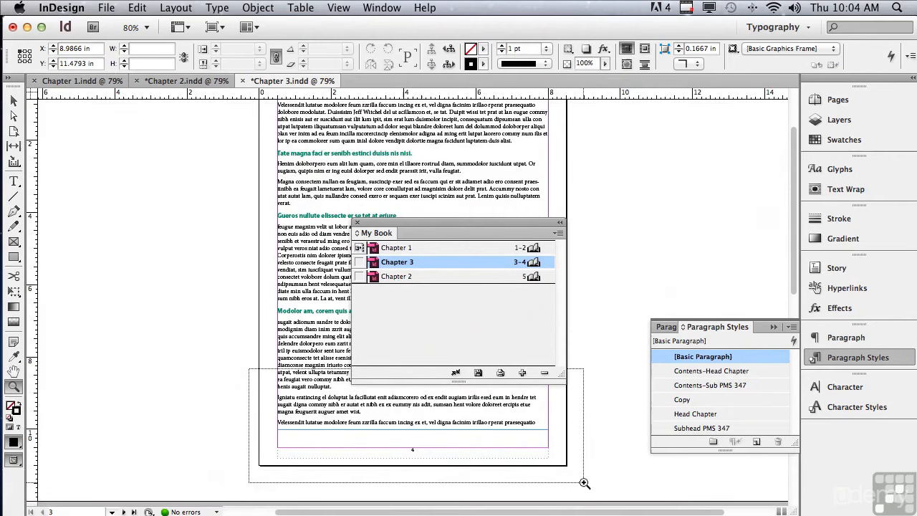
drag(584, 483, 584, 483)
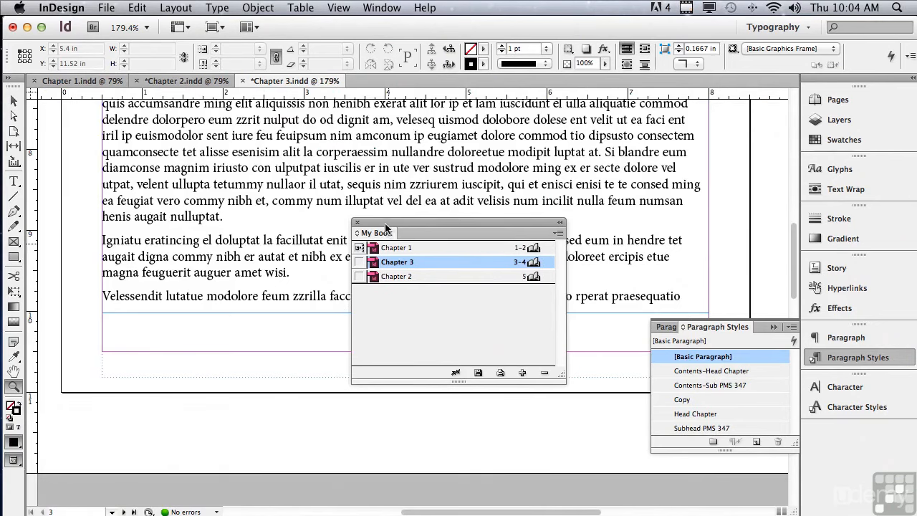
drag(385, 227, 156, 172)
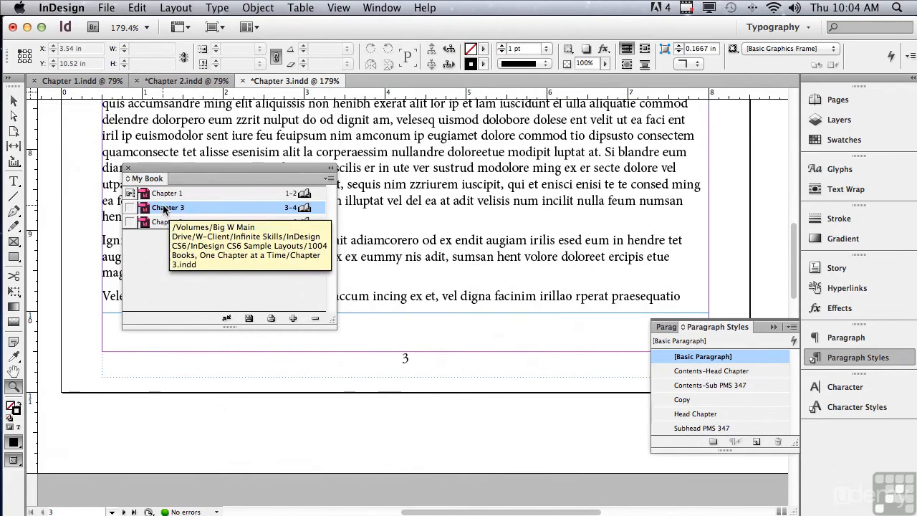
Step: Move Chapter 3 back below Chapter 2 in the book
drag(164, 209, 165, 231)
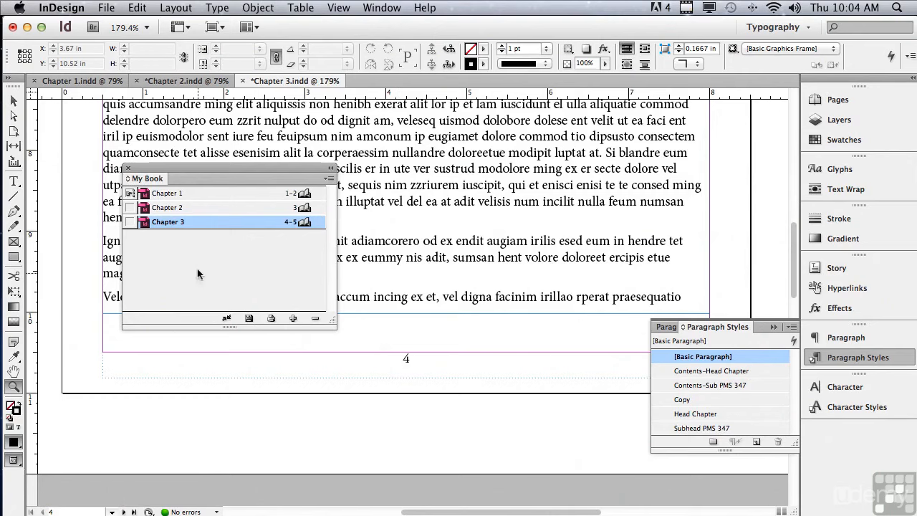
Step: Open Chapter 1 from the book at its Contents page and move the My Book panel clear of the page
double_click(162, 195)
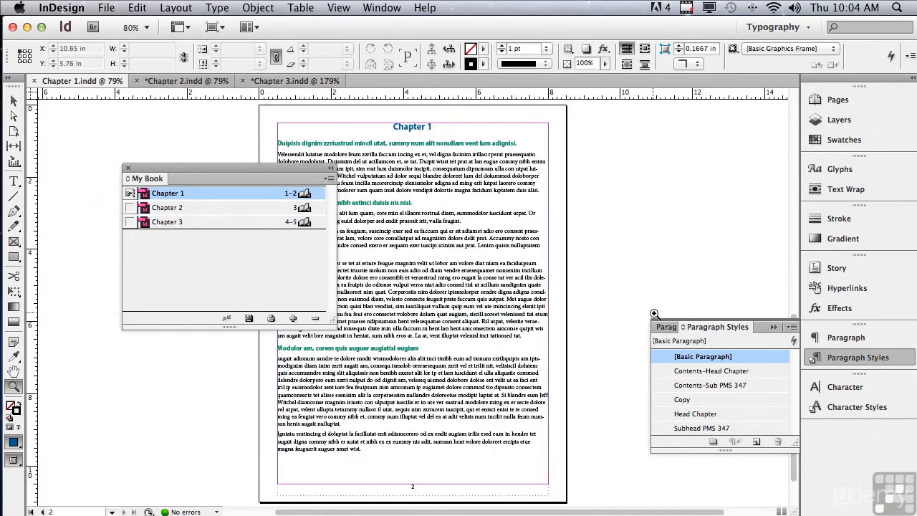
drag(793, 471, 772, 273)
drag(212, 168, 134, 222)
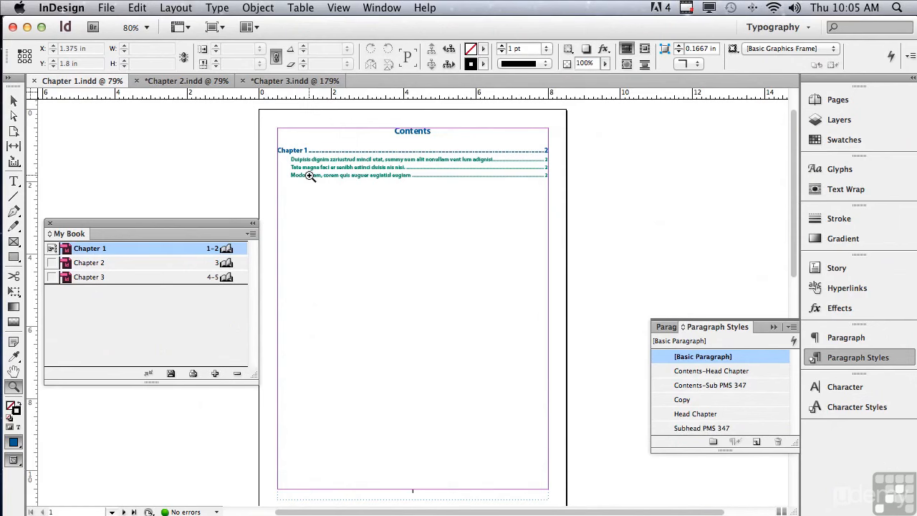
Step: Update the table of contents in the Contents text frame of Chapter 1, dismiss the message, and save the book
click(11, 102)
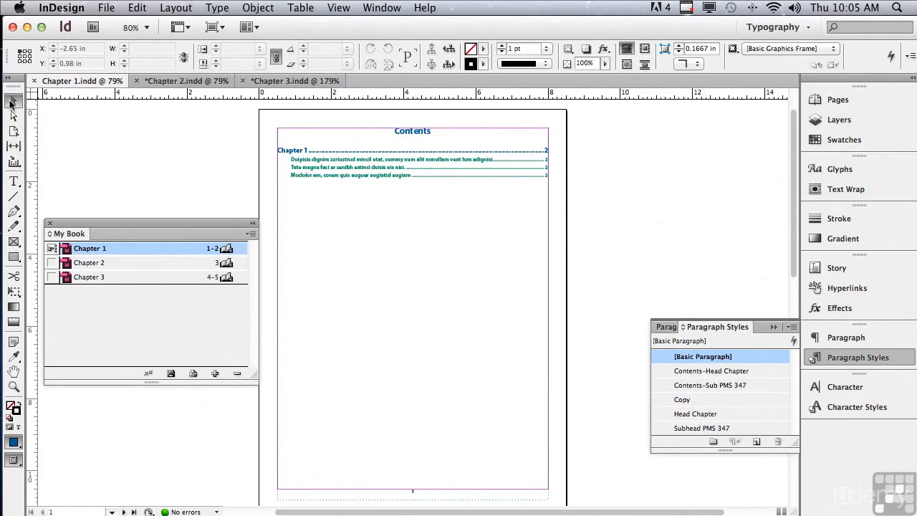
click(292, 138)
click(175, 6)
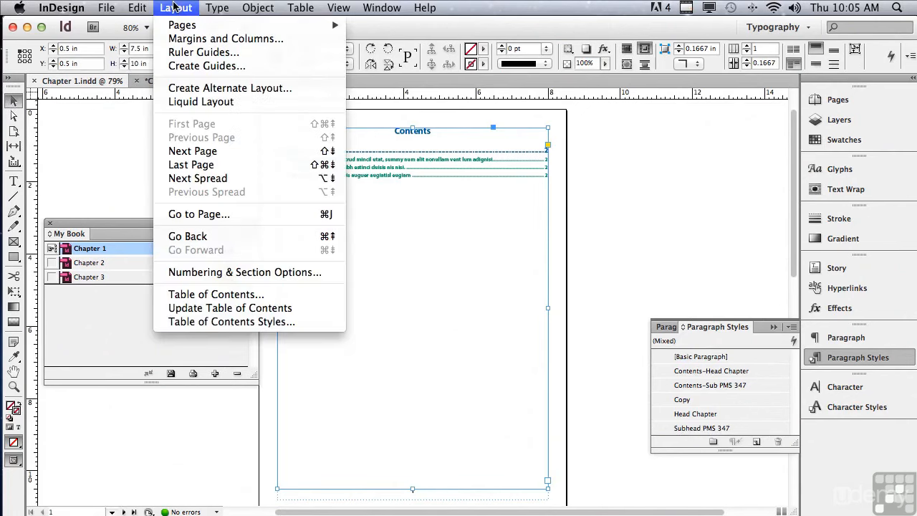
click(171, 312)
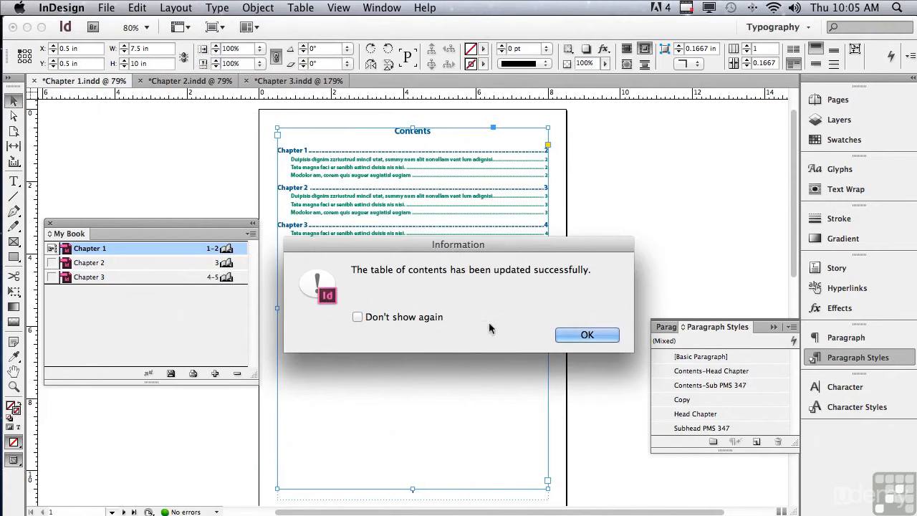
click(586, 335)
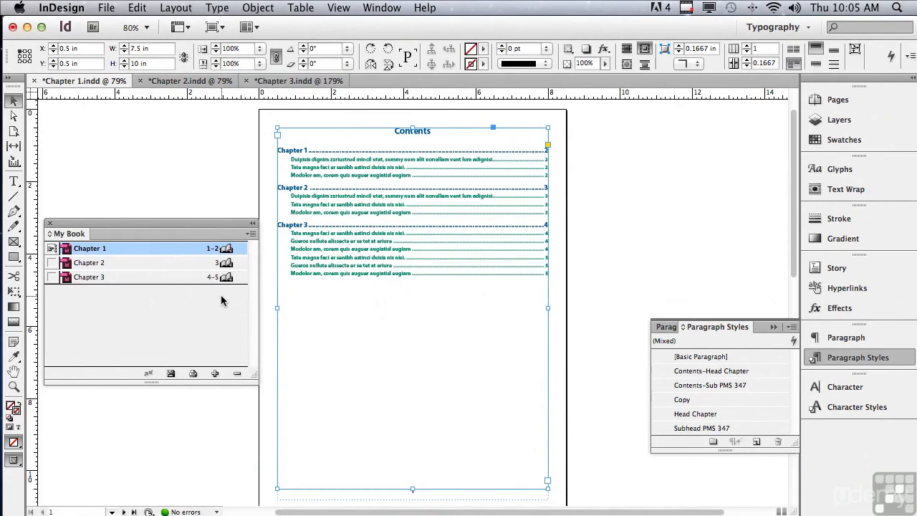
click(171, 374)
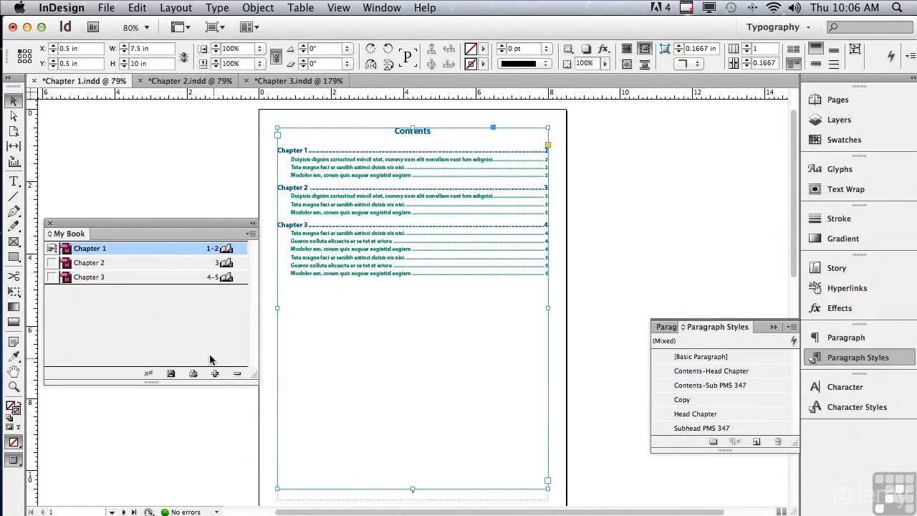
Step: Review the book's page order and automatic page and section numbering options, and accept them without changes
click(251, 235)
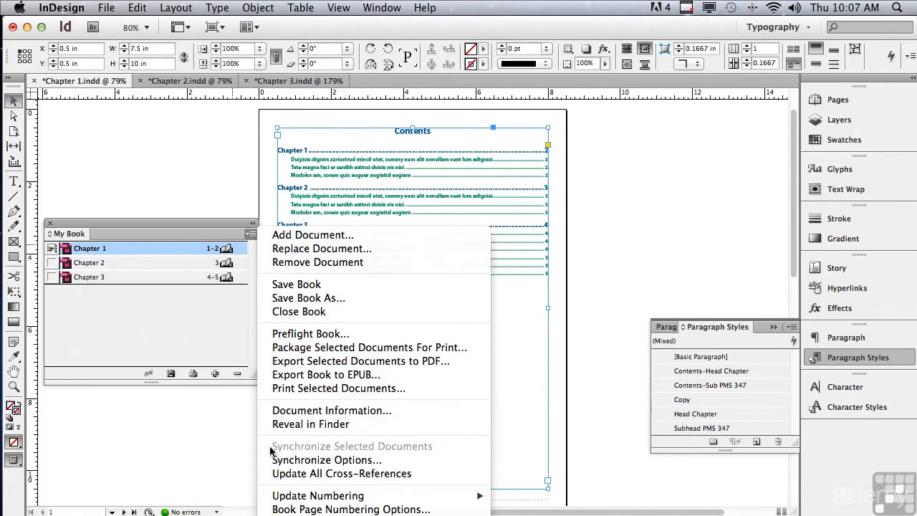
mouse_move(273, 496)
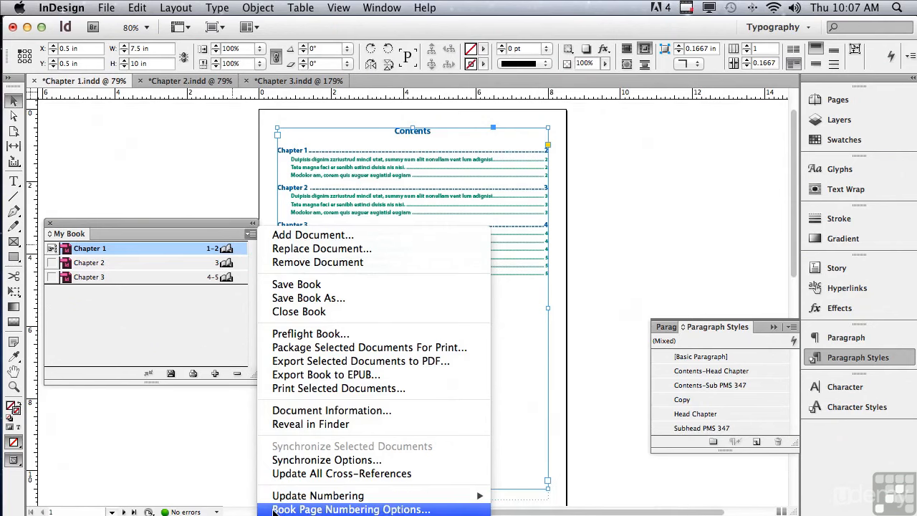
click(273, 509)
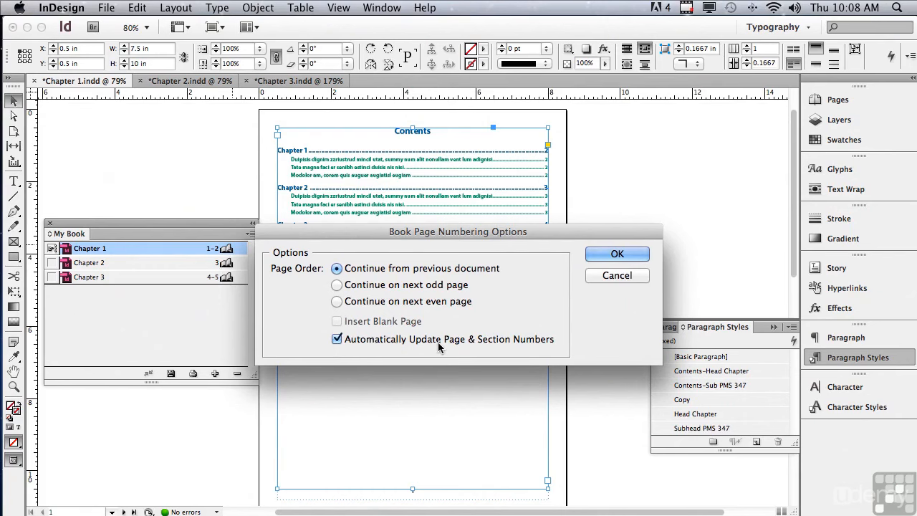
click(587, 255)
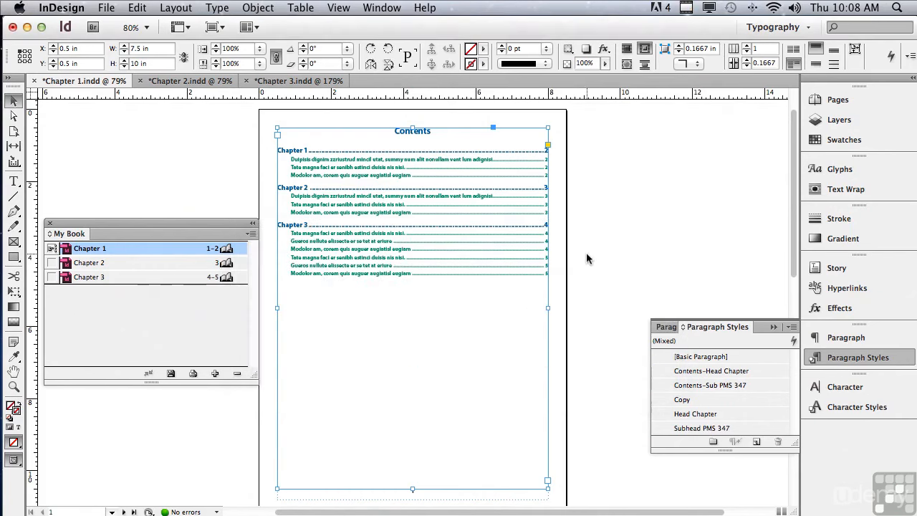